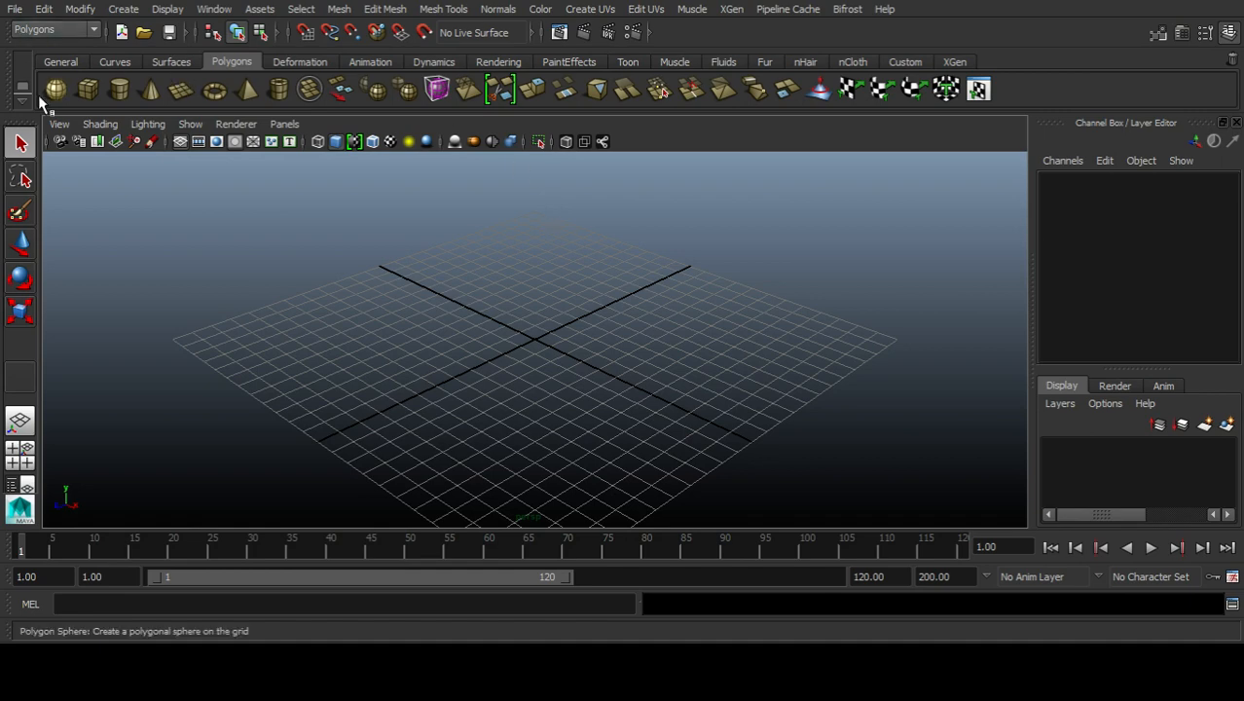
- Create a polygon plane covering the whole perspective grid
click(88, 96)
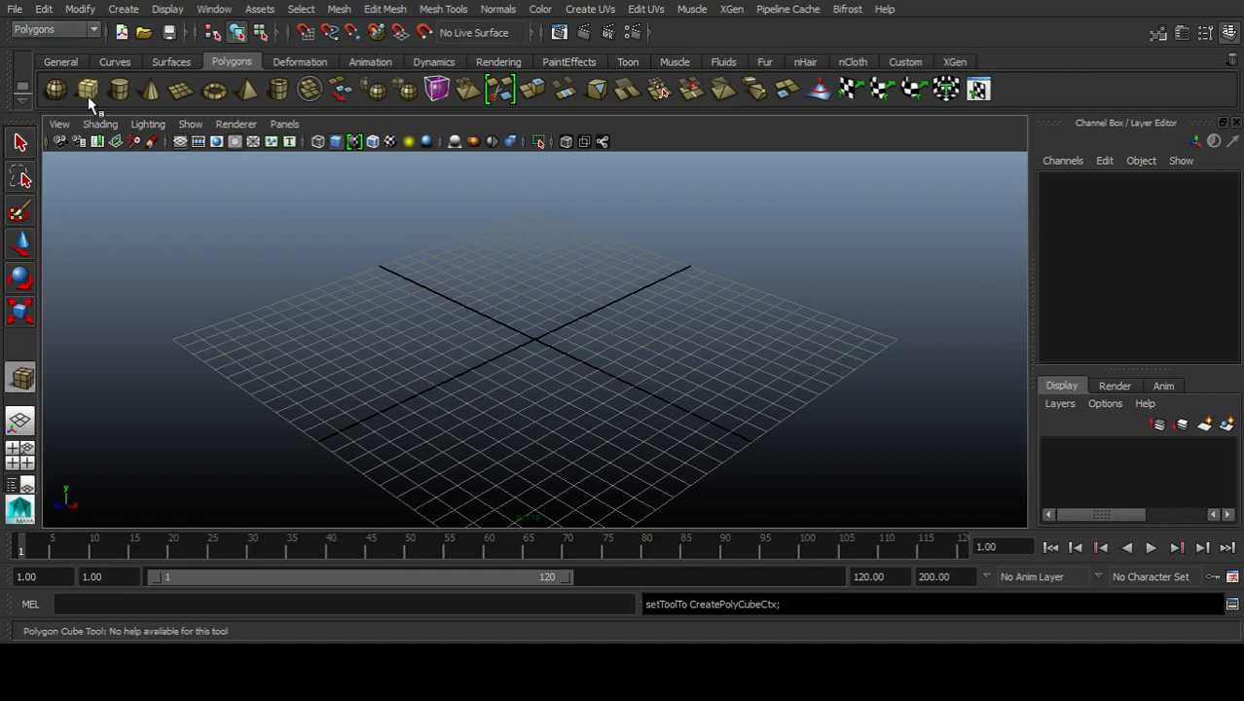
click(181, 92)
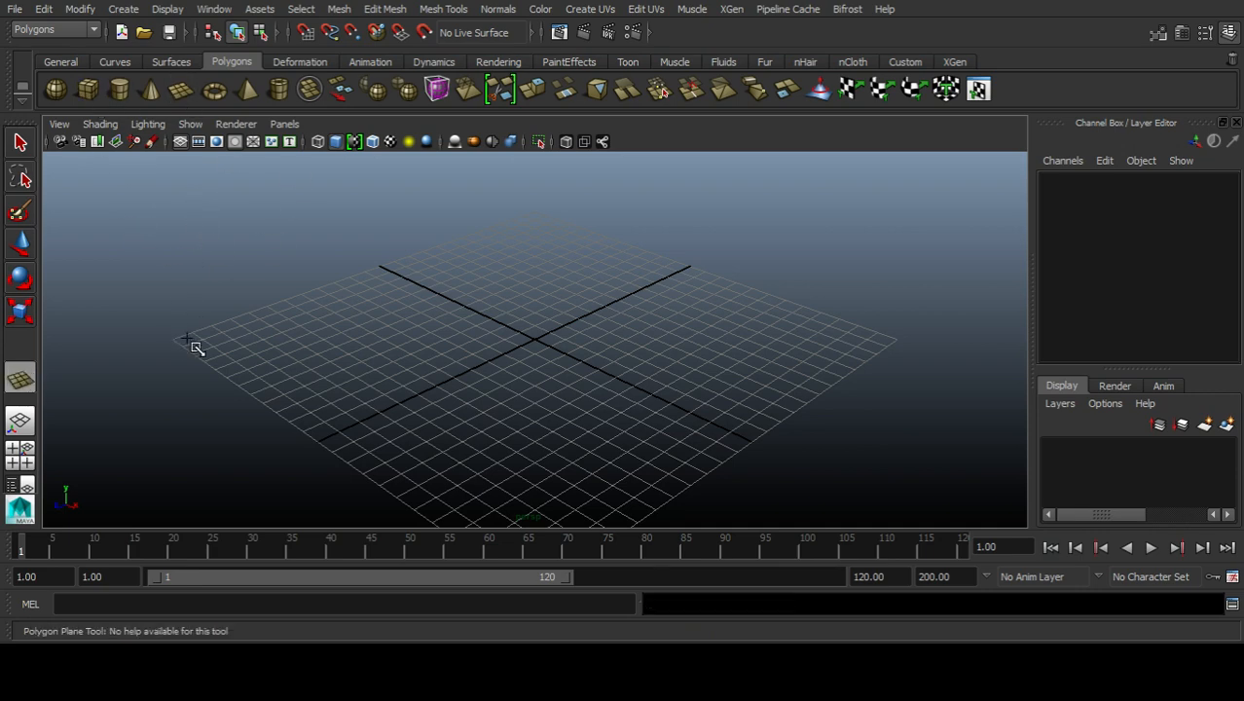
drag(173, 338, 896, 349)
click(917, 314)
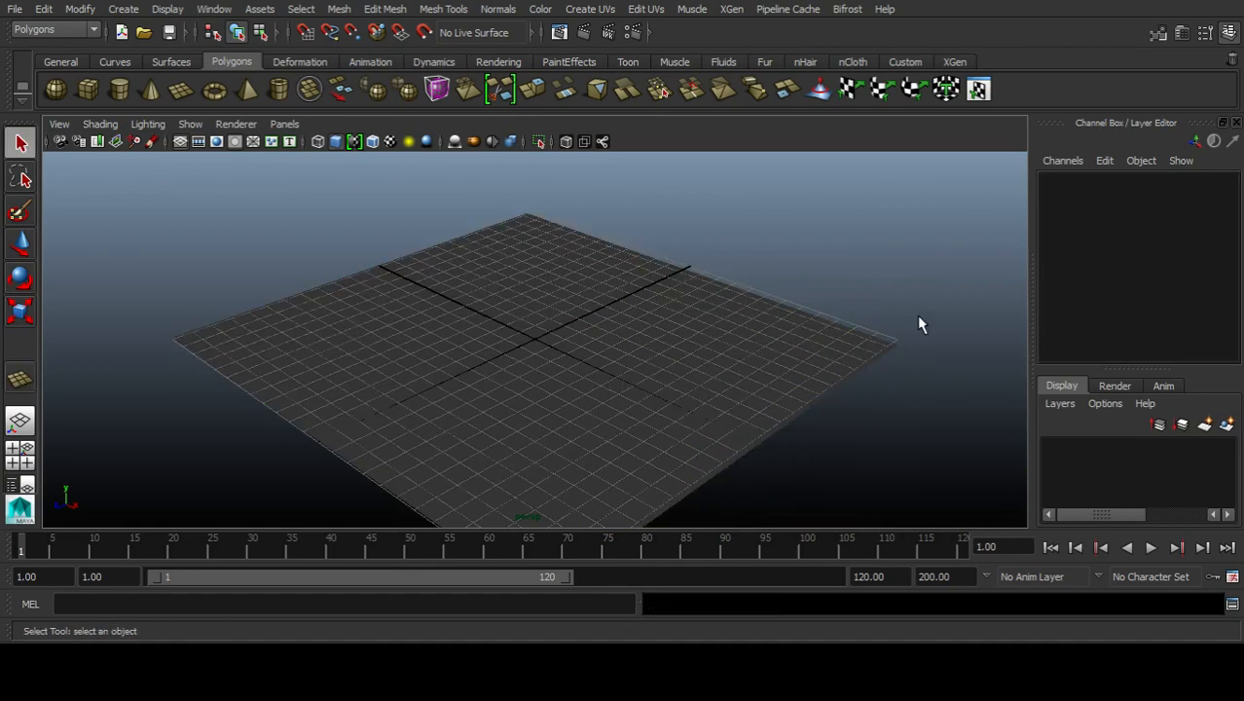
click(701, 394)
click(833, 292)
- Inspect the plane with the grid hidden and shown, and in the four-view layout
click(181, 142)
click(181, 143)
click(181, 143)
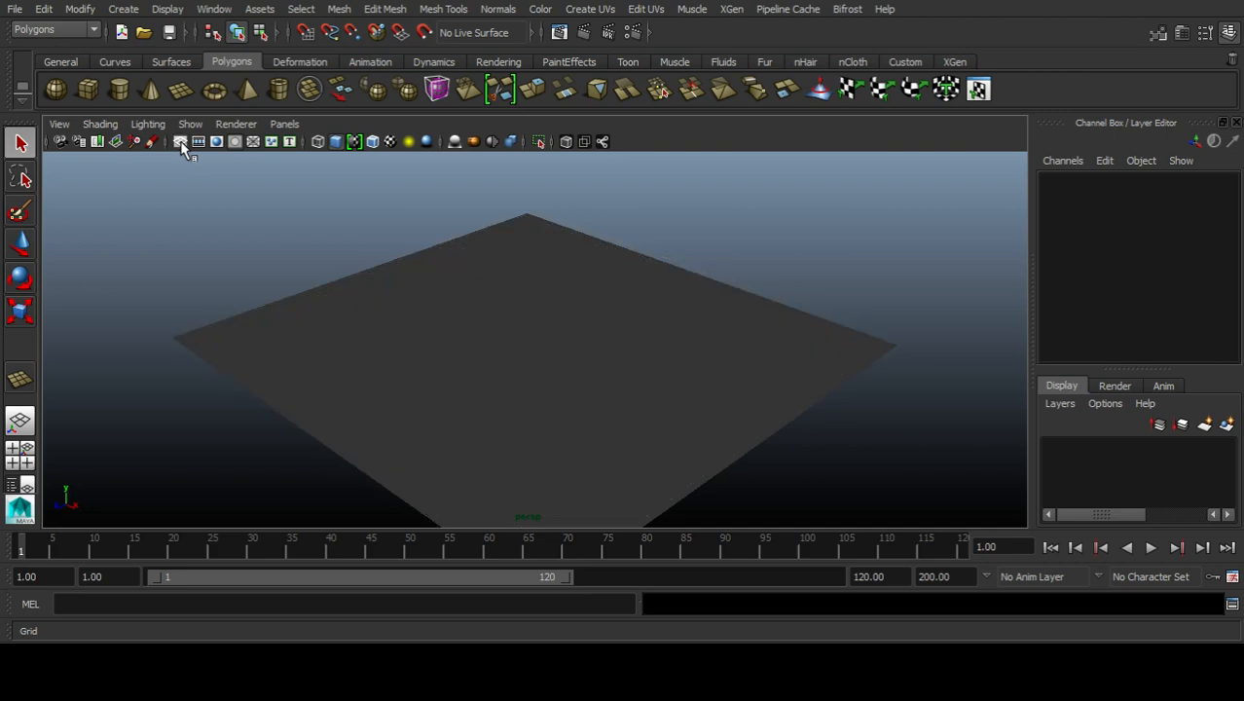
click(182, 143)
key(space)
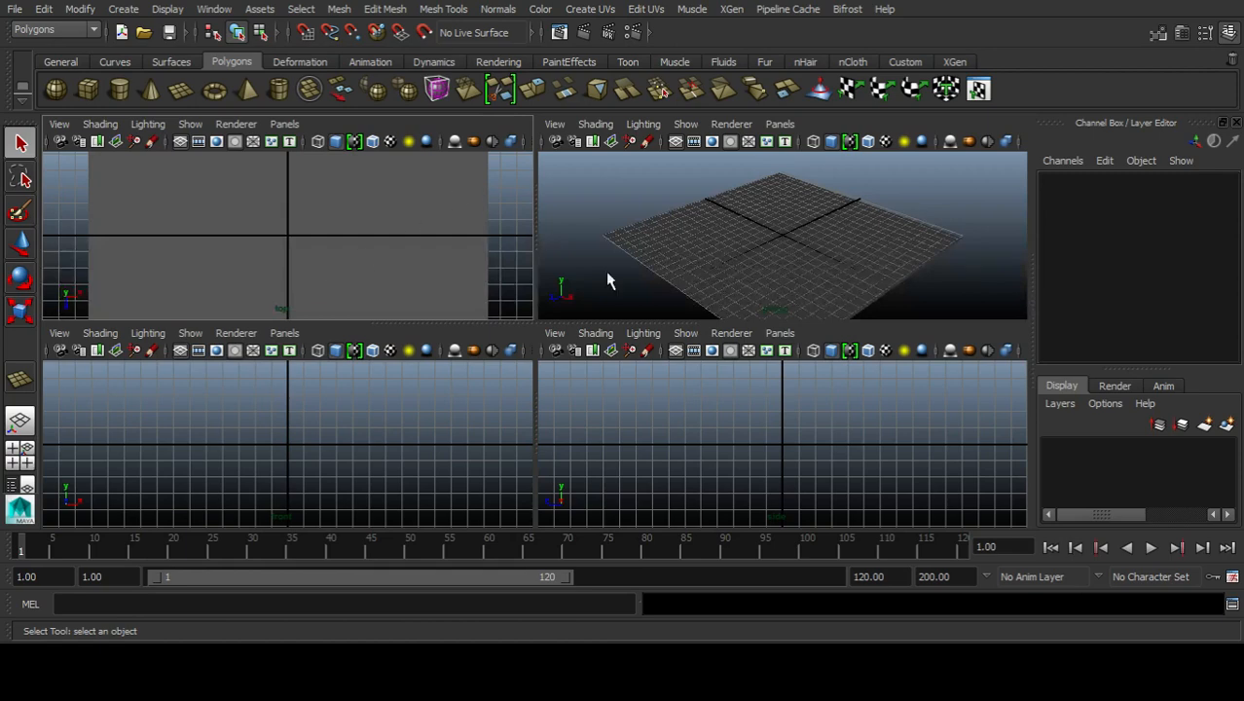
click(736, 199)
click(661, 174)
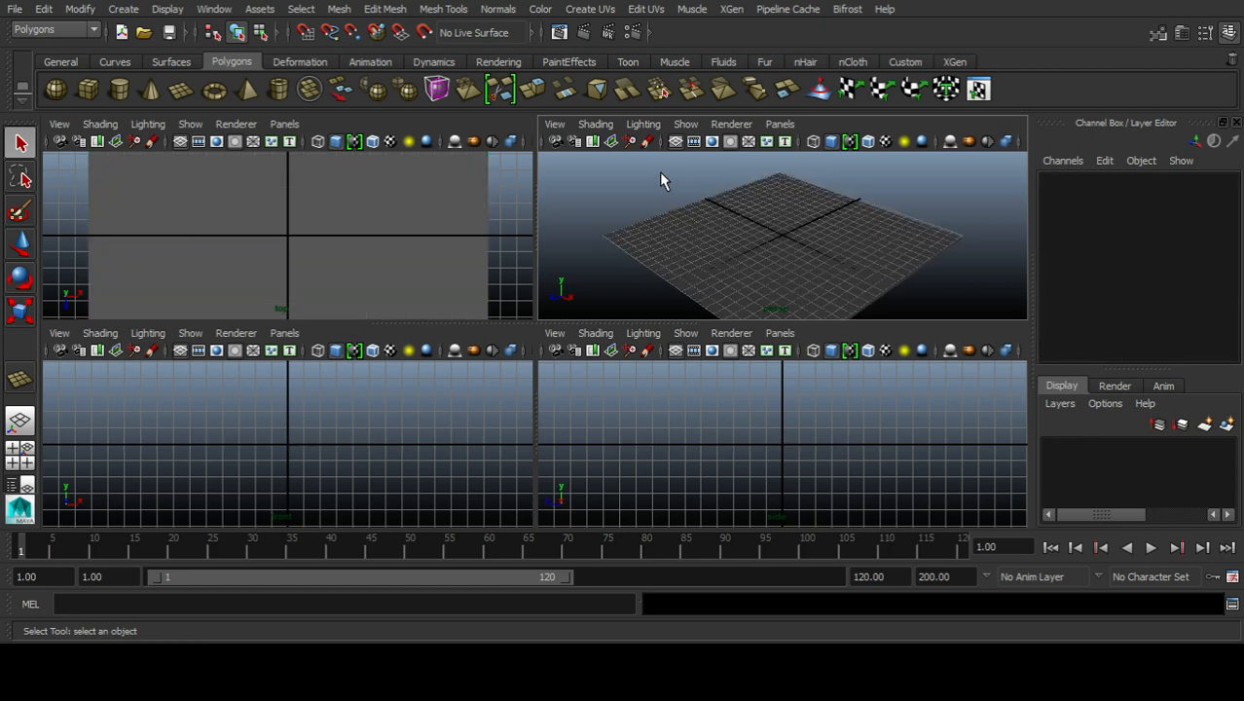
key(space)
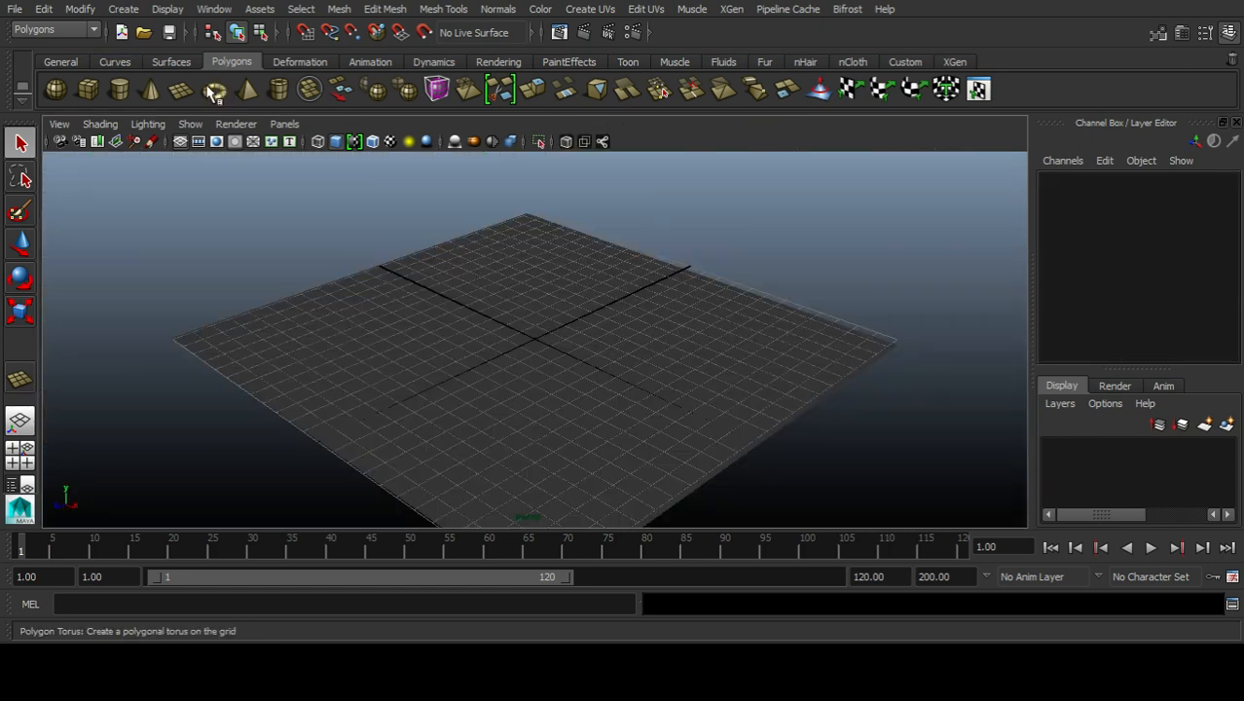
- Extrude the plane's face and scale it inward uniformly, leaving an even border around it
click(502, 378)
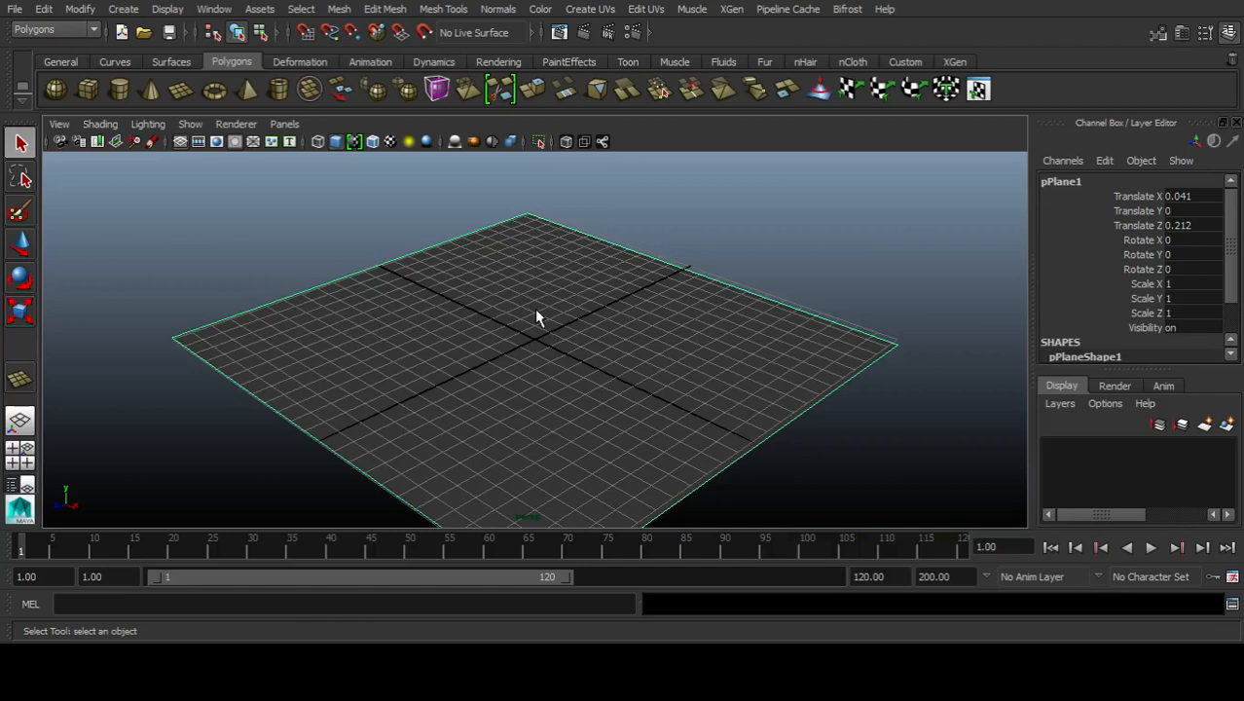
right_drag(544, 336, 521, 315)
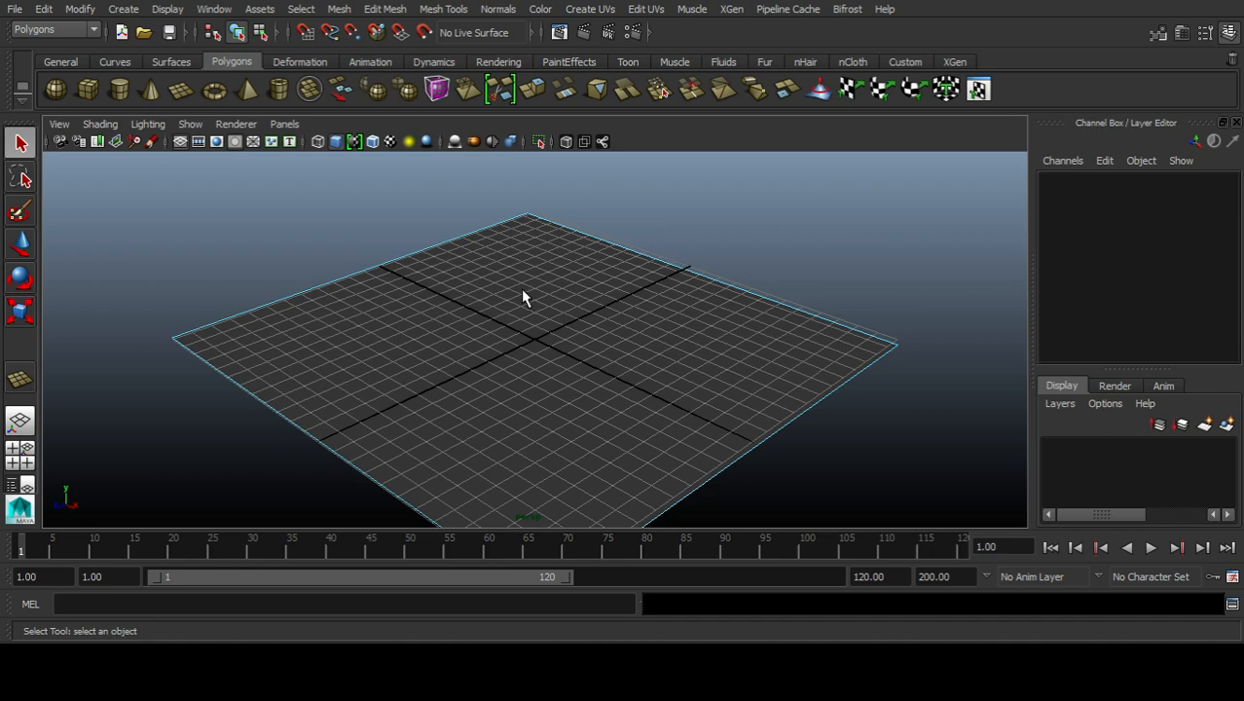
click(405, 376)
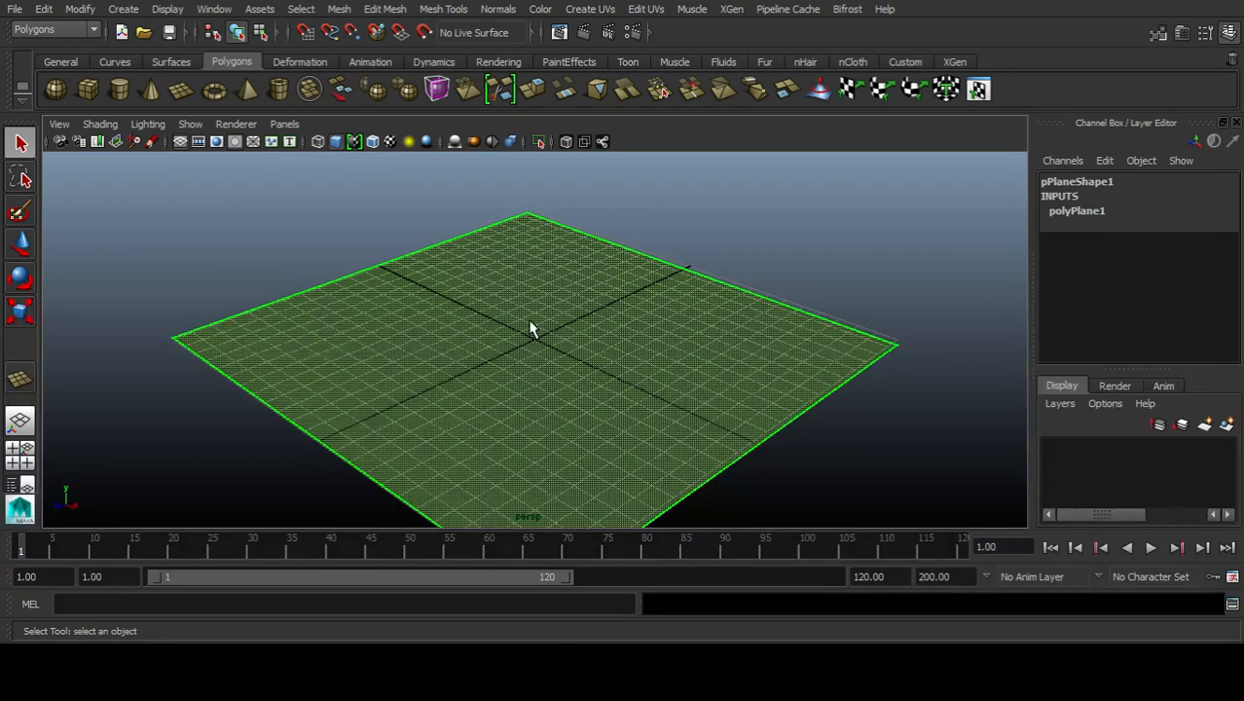
key(t)
key(ctrl+e)
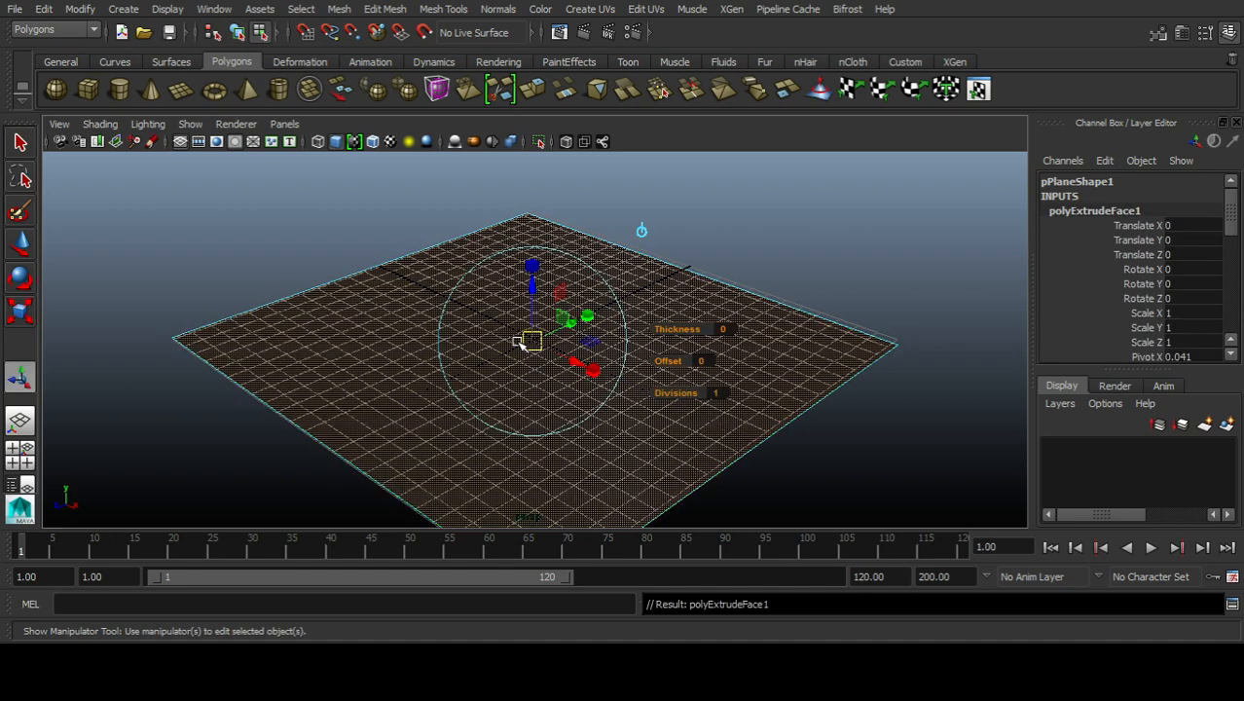
key(w)
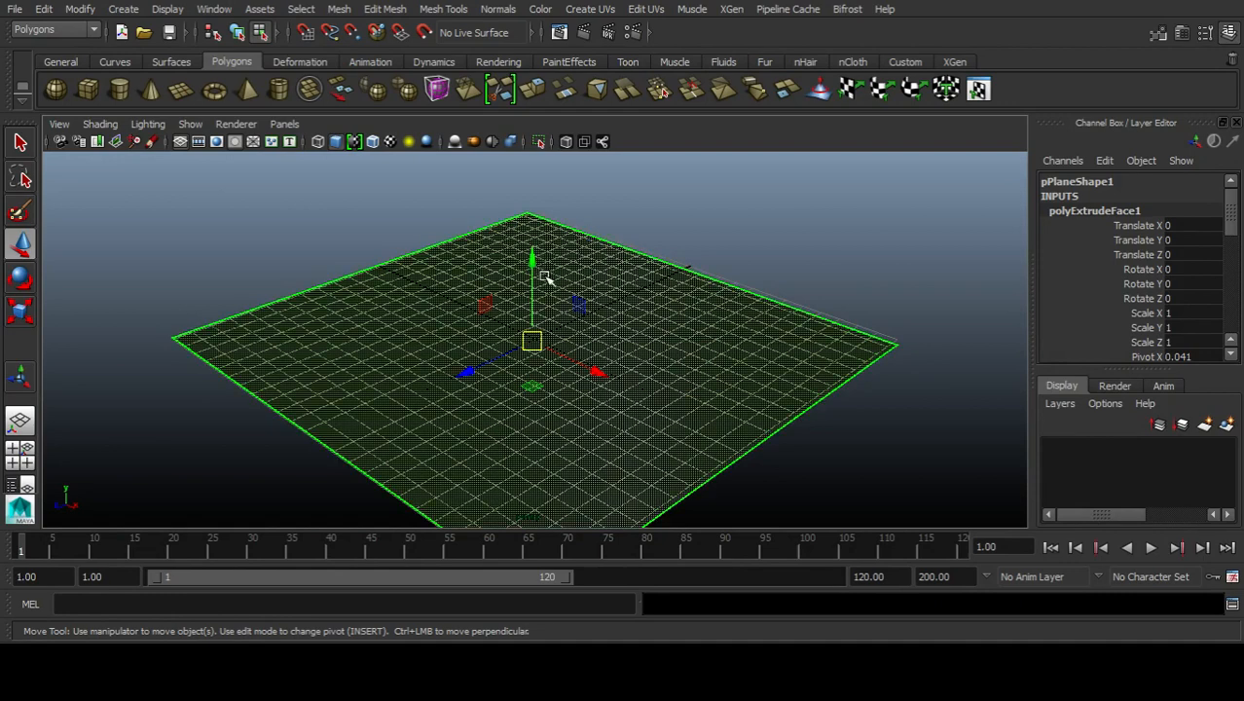
key(r)
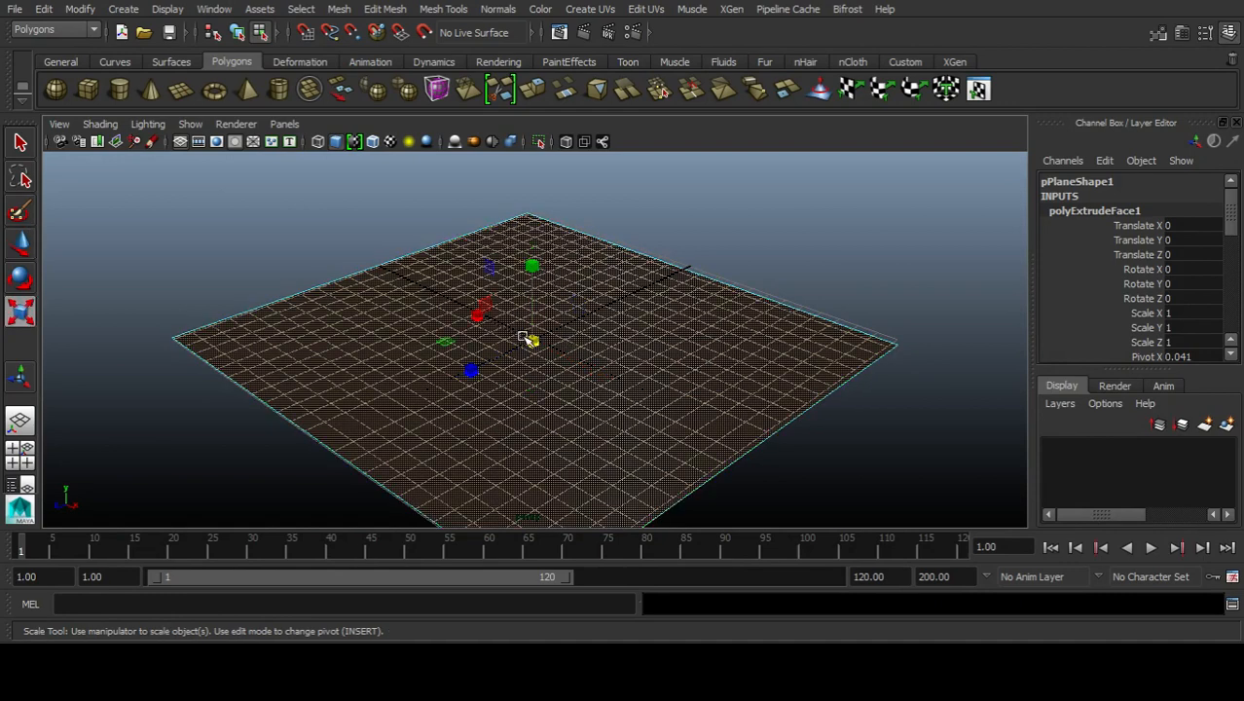
drag(519, 356, 441, 410)
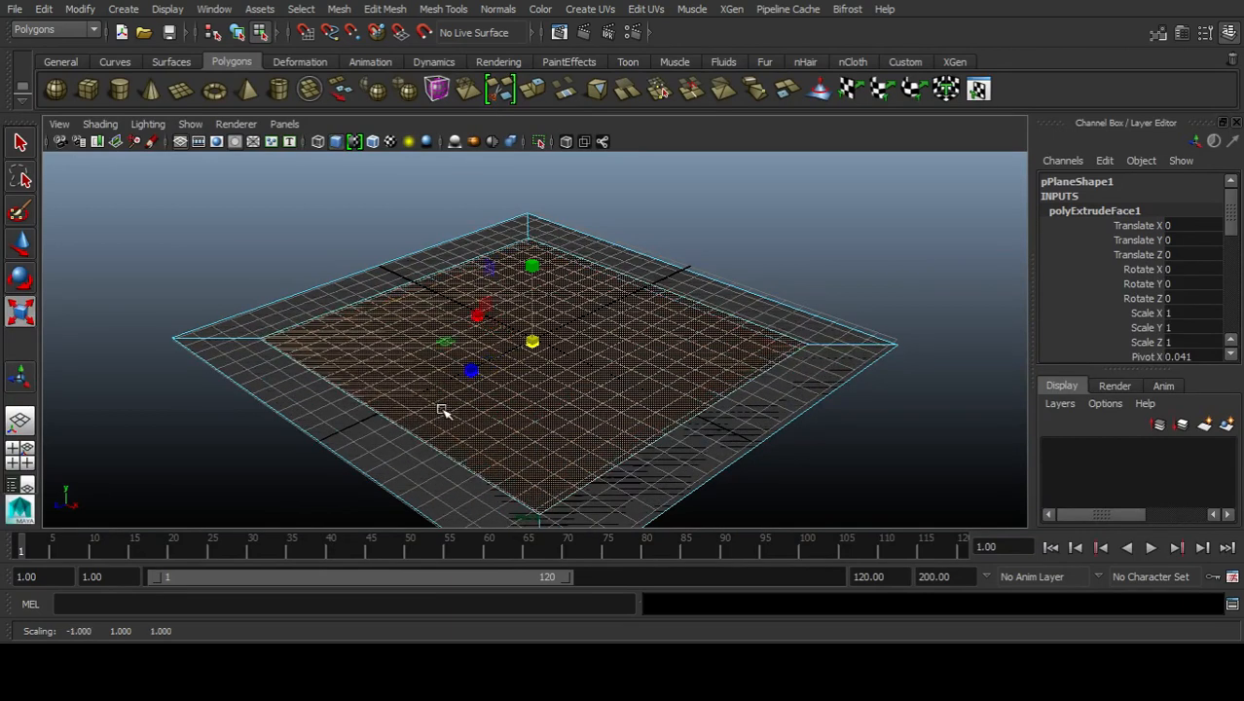
- Raise the inner face to a height of about 0.44 cm to give the base a sloped border
key(w)
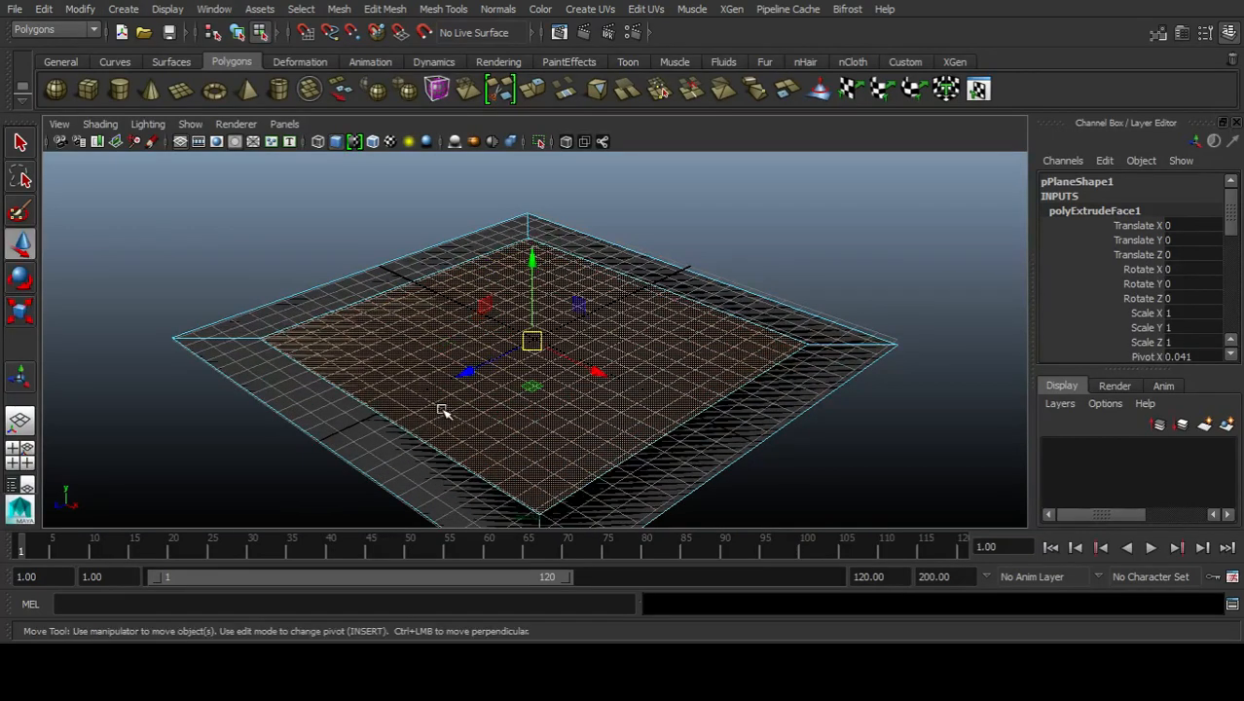
mouse_move(540, 251)
mouse_down()
mouse_move(546, 233)
mouse_move(527, 259)
mouse_up()
key(ctrl+z)
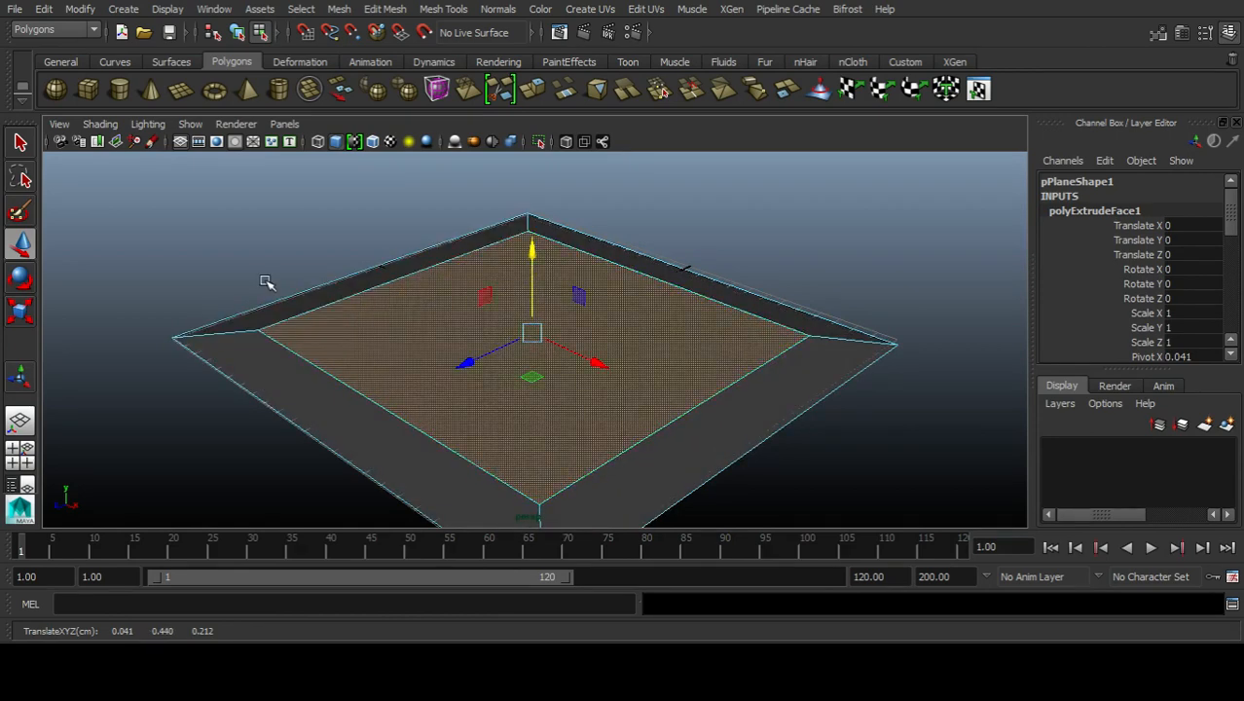
click(289, 246)
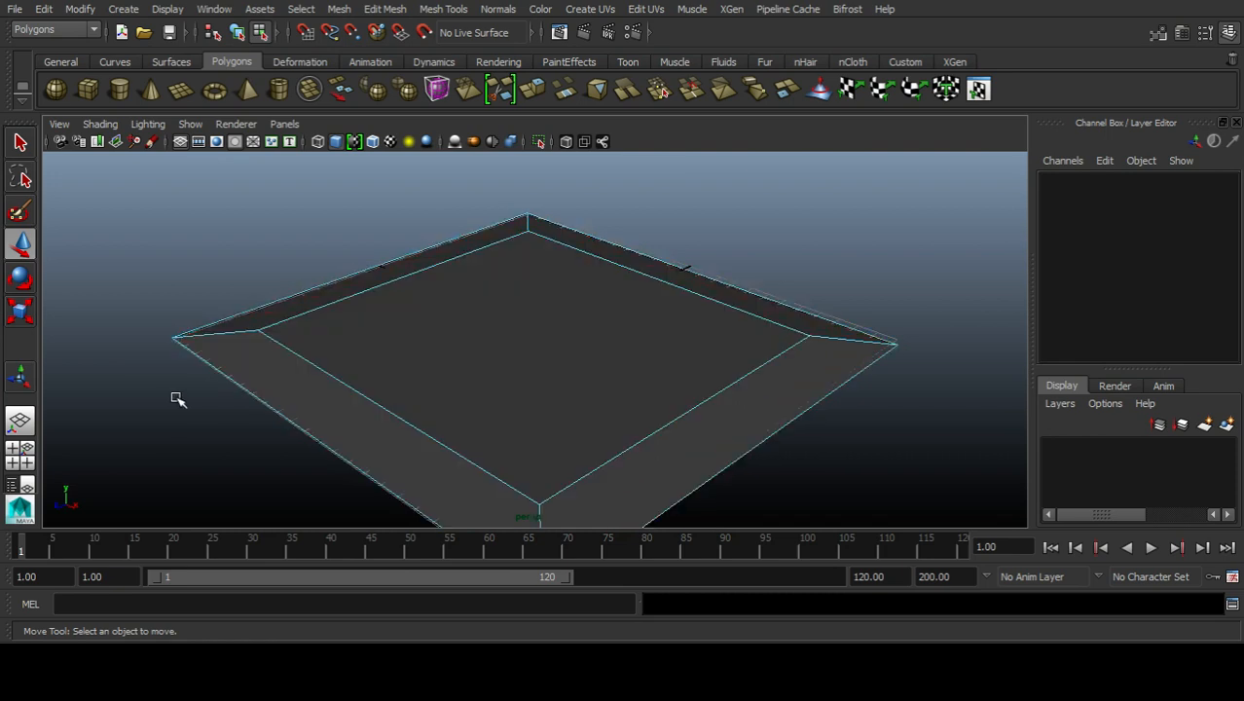
- Extrude the base's inner face and raise it to a height of about 11 cm to form the building's walls
scroll(370, 252, down, 3)
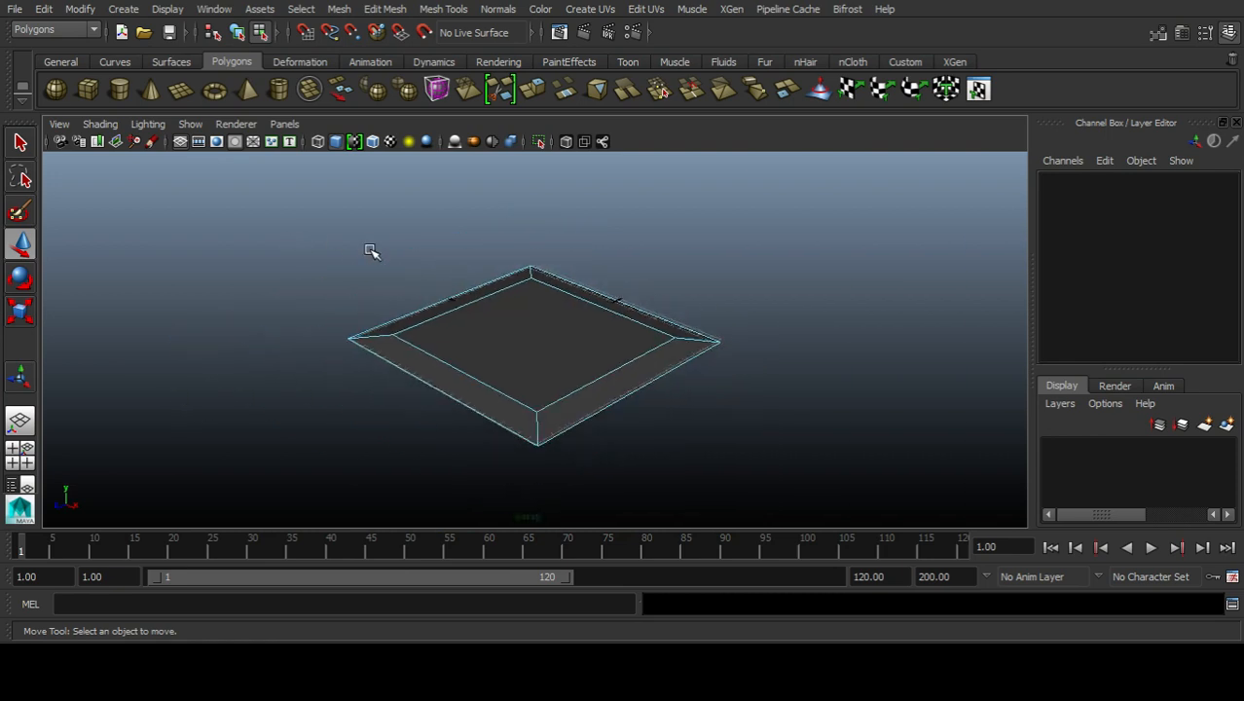
scroll(370, 252, up, 3)
scroll(370, 252, down, 2)
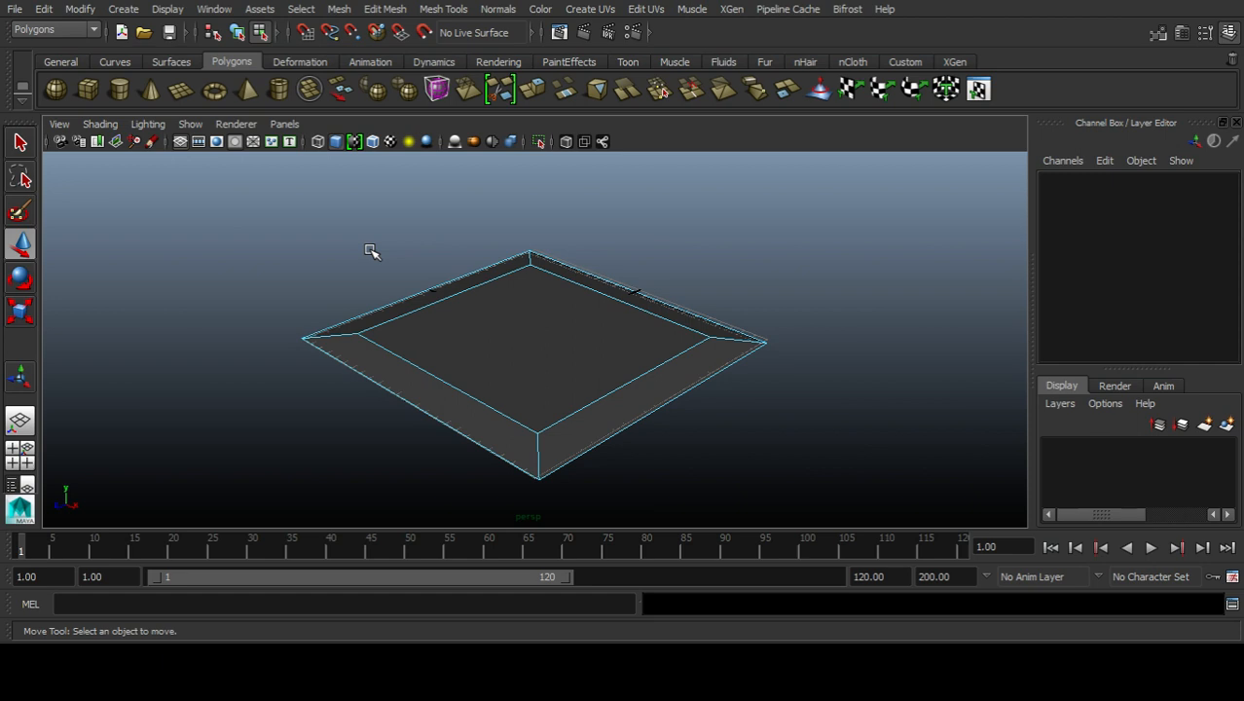
alt+right_drag(371, 252, 107, 302)
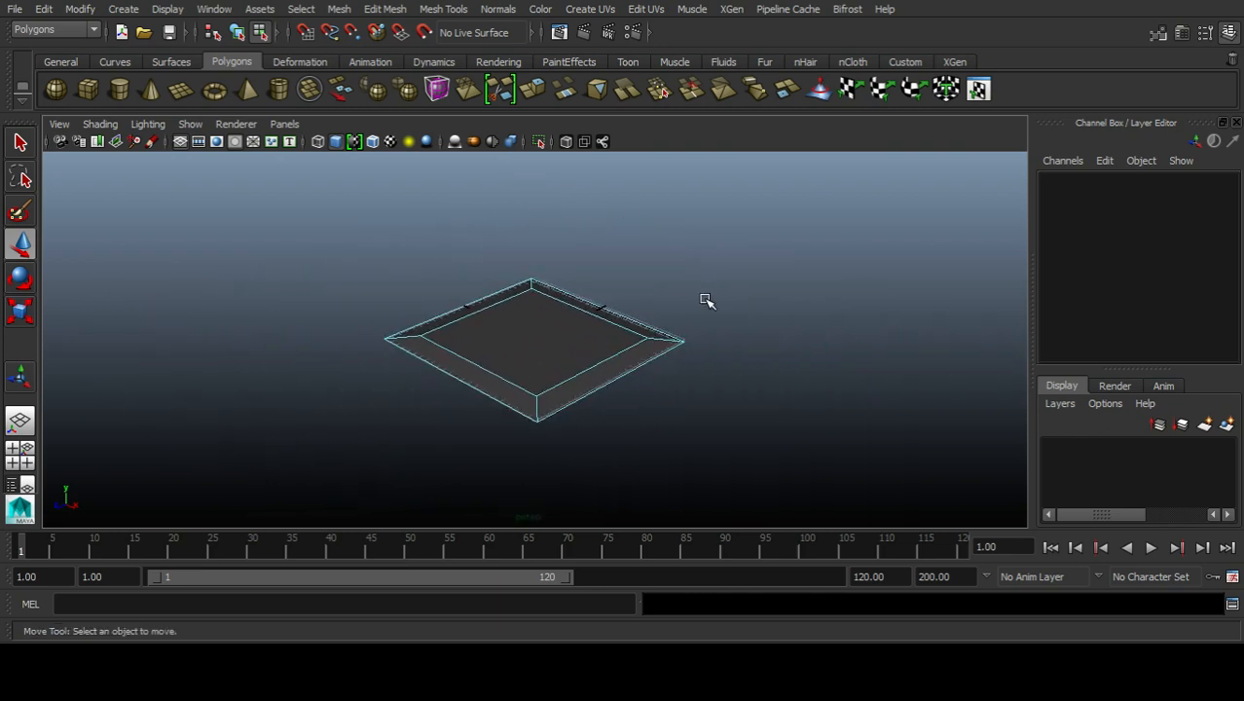
mouse_move(706, 299)
alt+mouse_down()
mouse_move(973, 333)
mouse_move(813, 250)
mouse_move(727, 301)
alt+mouse_up()
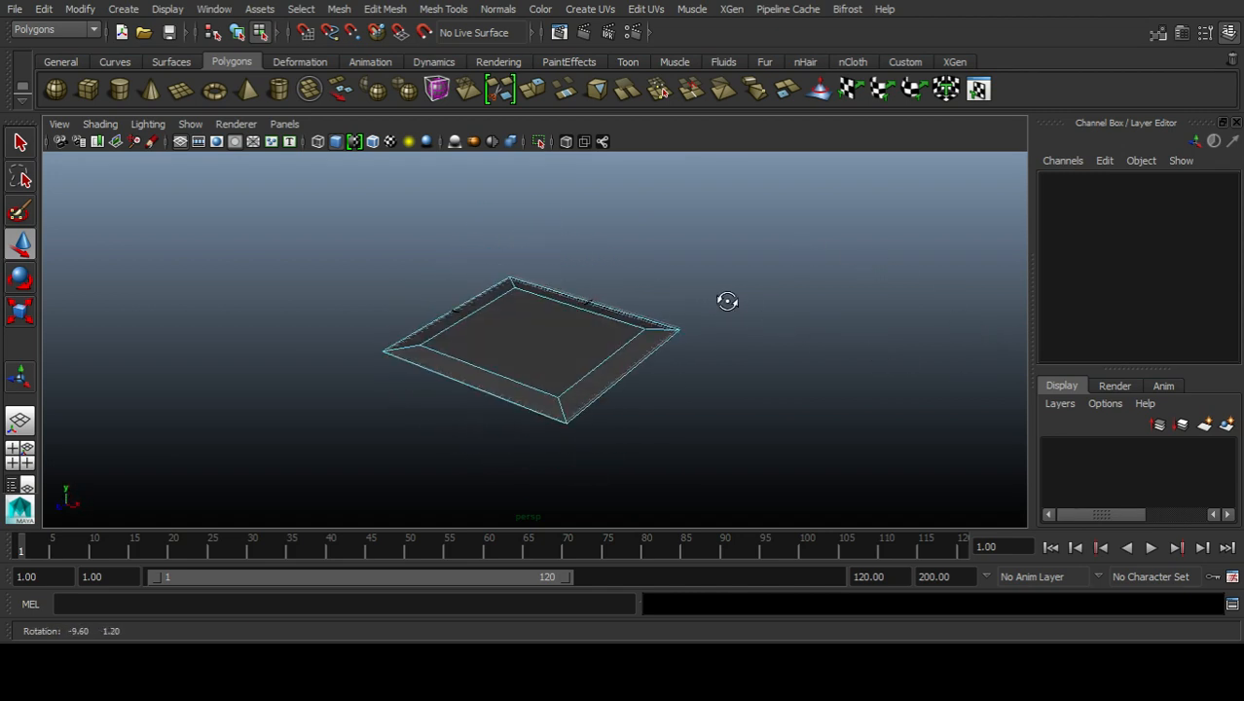
click(600, 361)
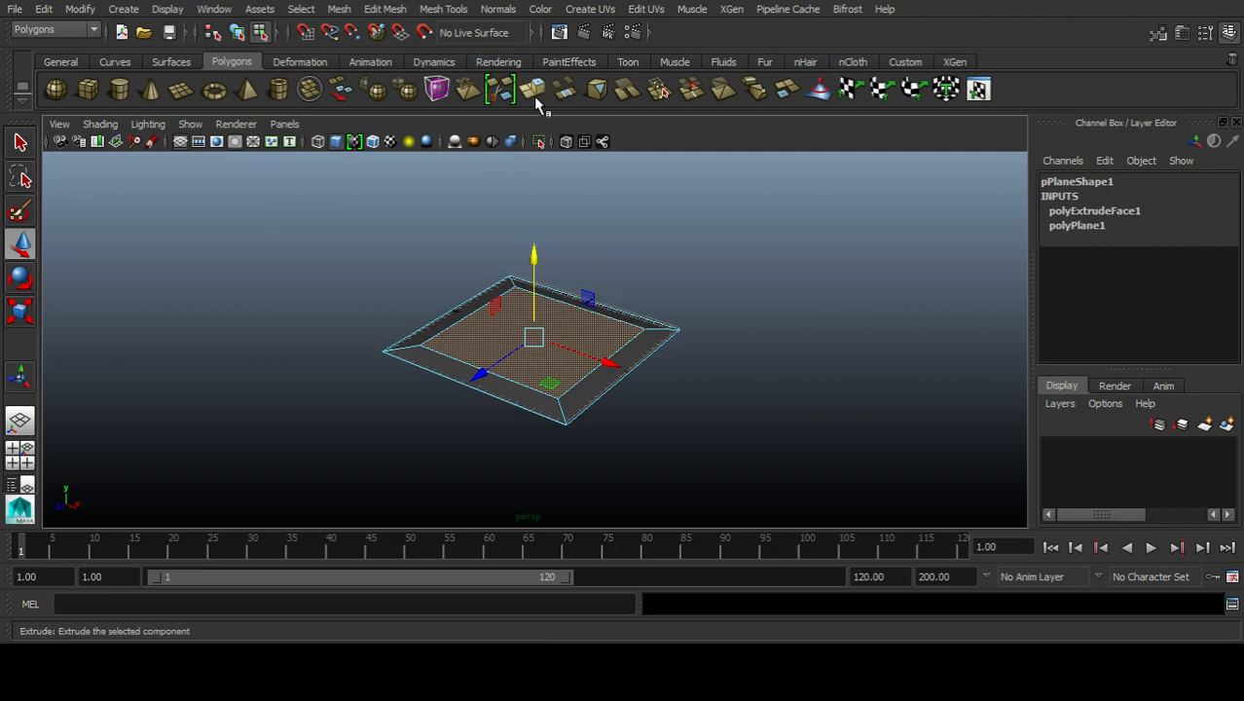
key(ctrl+e)
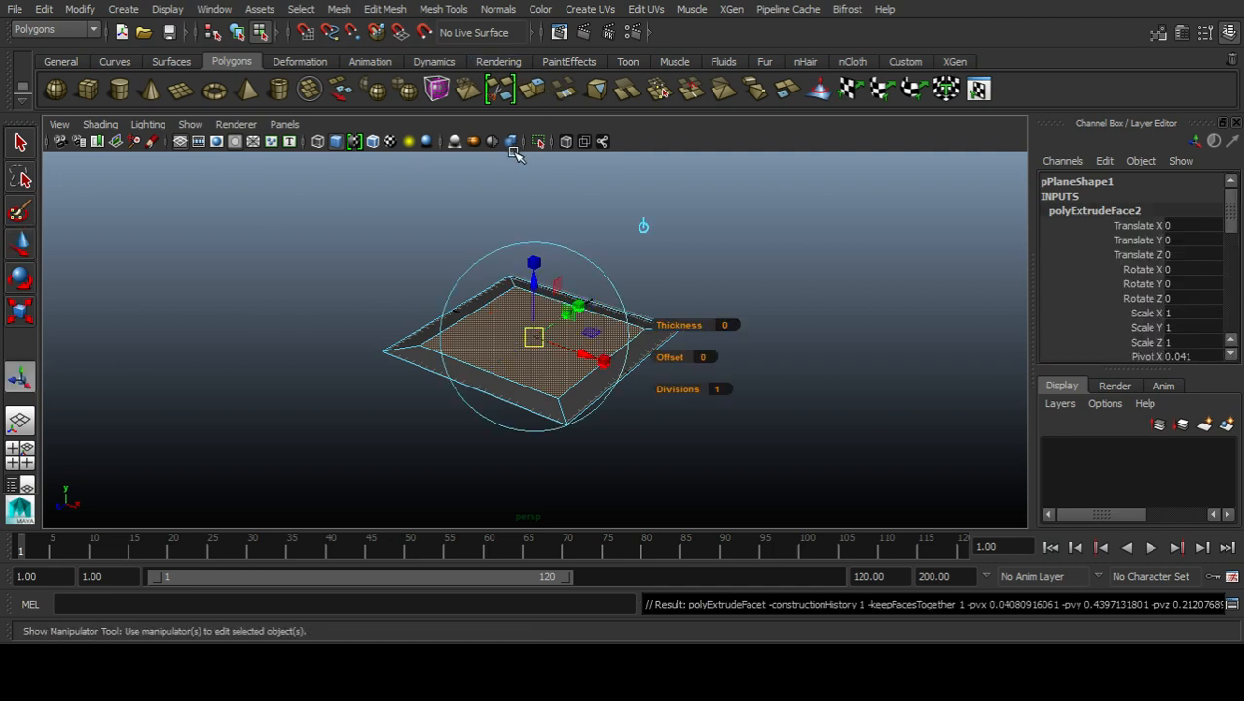
key(w)
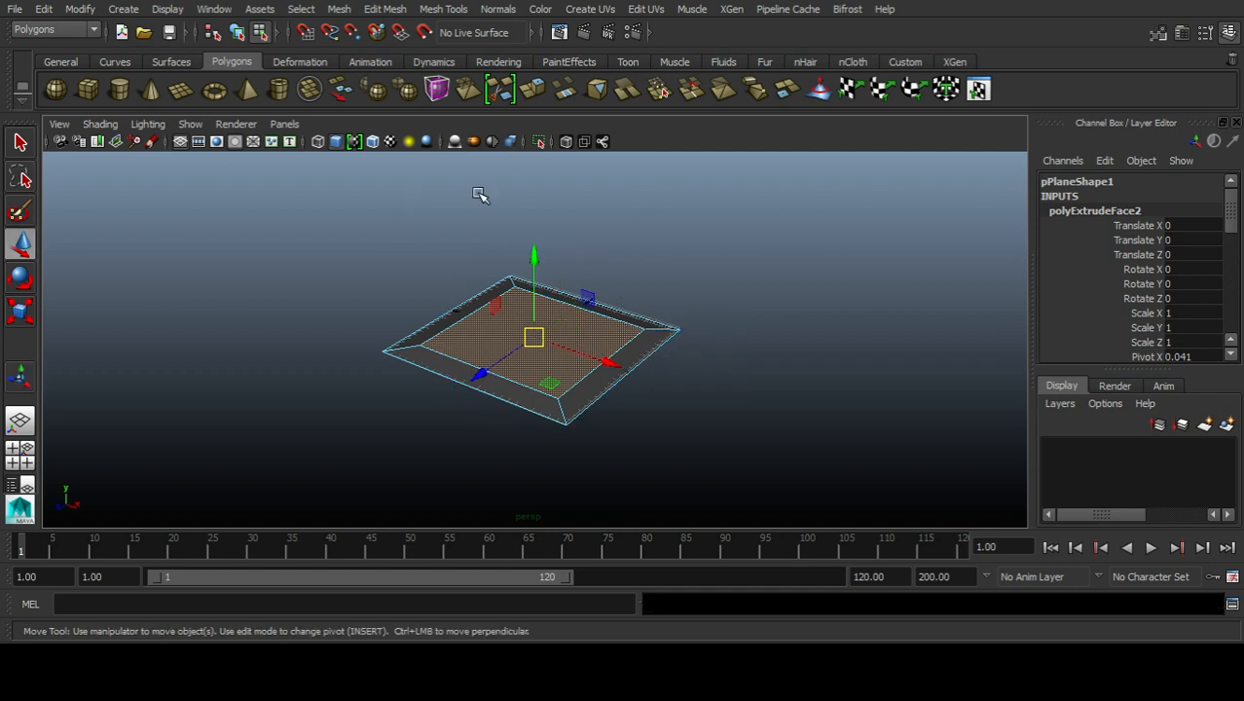
drag(531, 253, 556, 163)
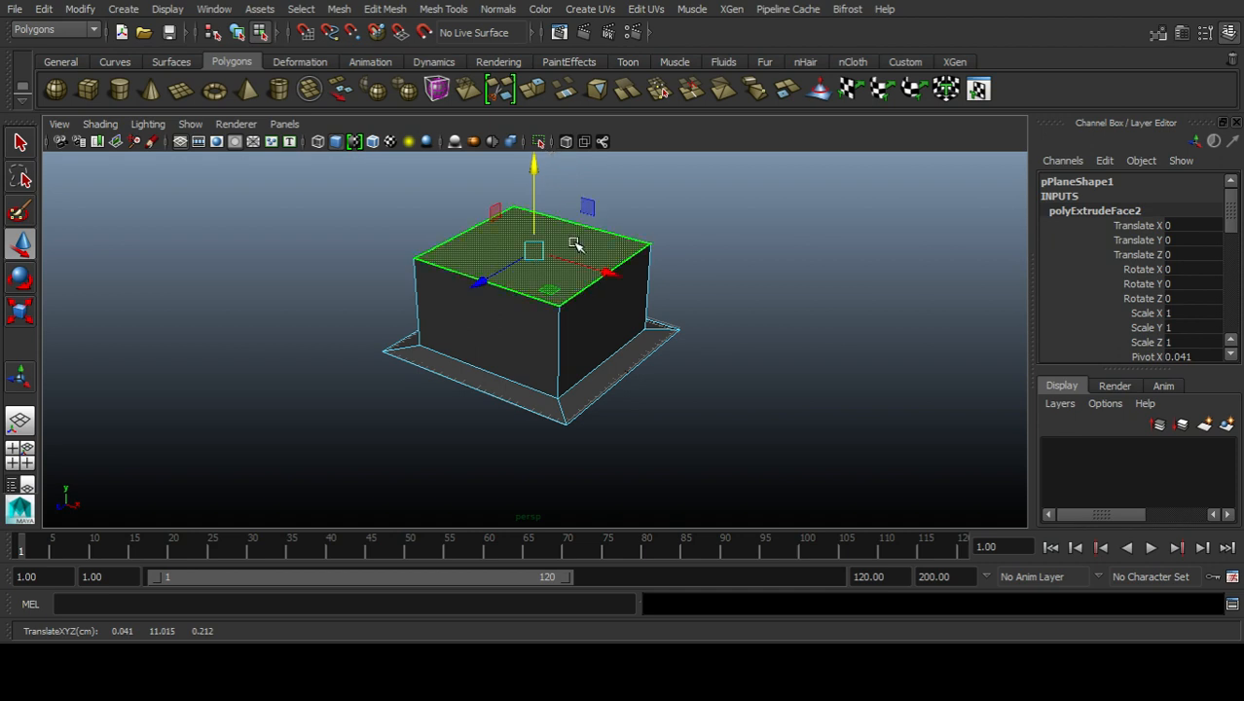
- Extrude the top face up to a height of about 17 cm and scale it to a point, forming a pyramid roof
key(ctrl+e)
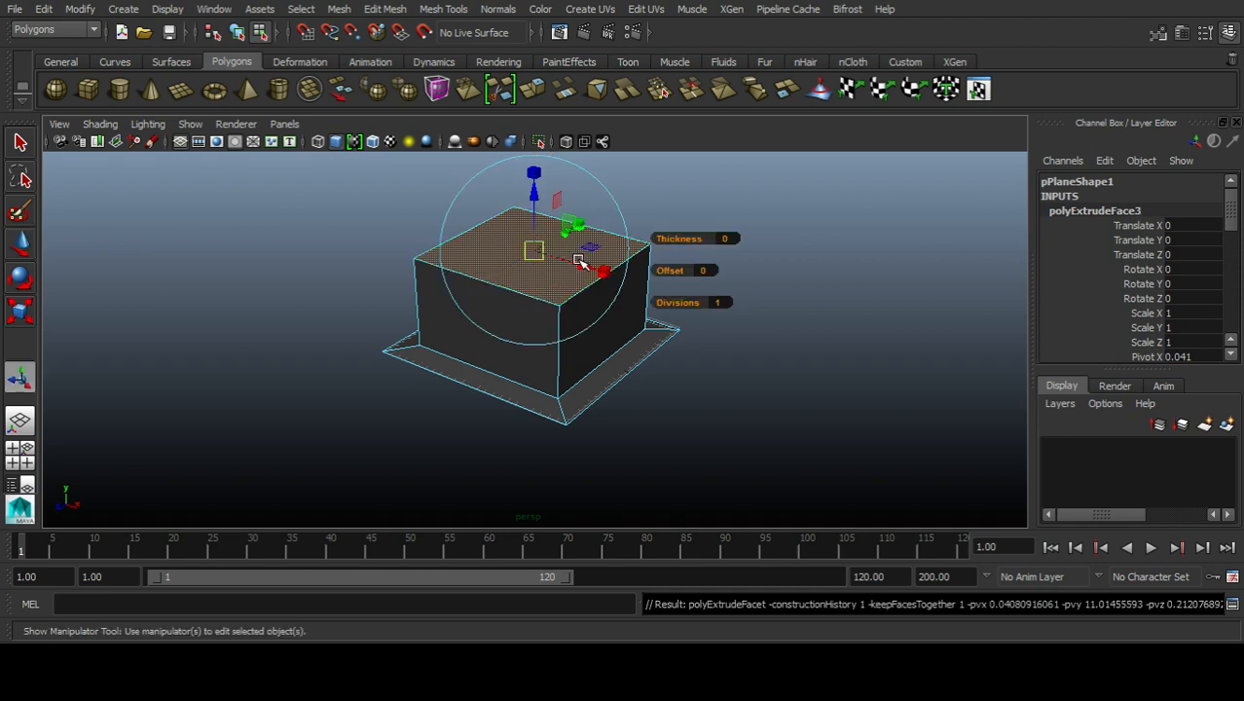
key(w)
drag(535, 183, 516, 120)
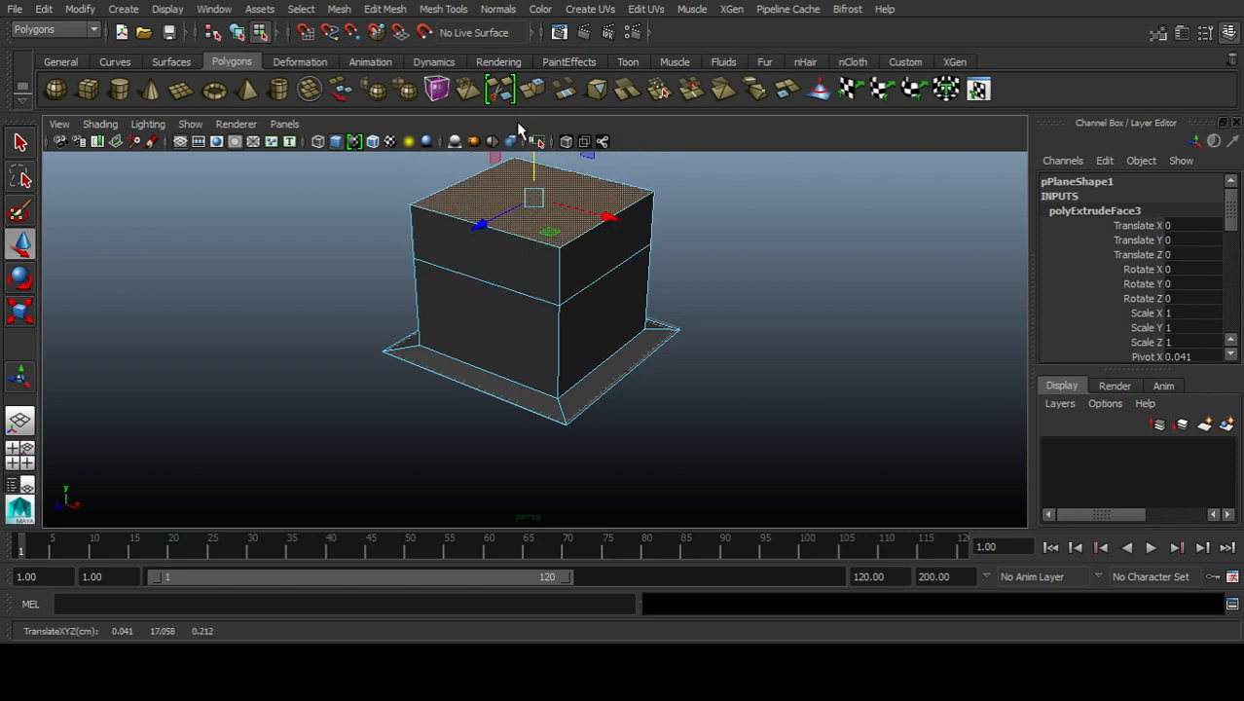
key(r)
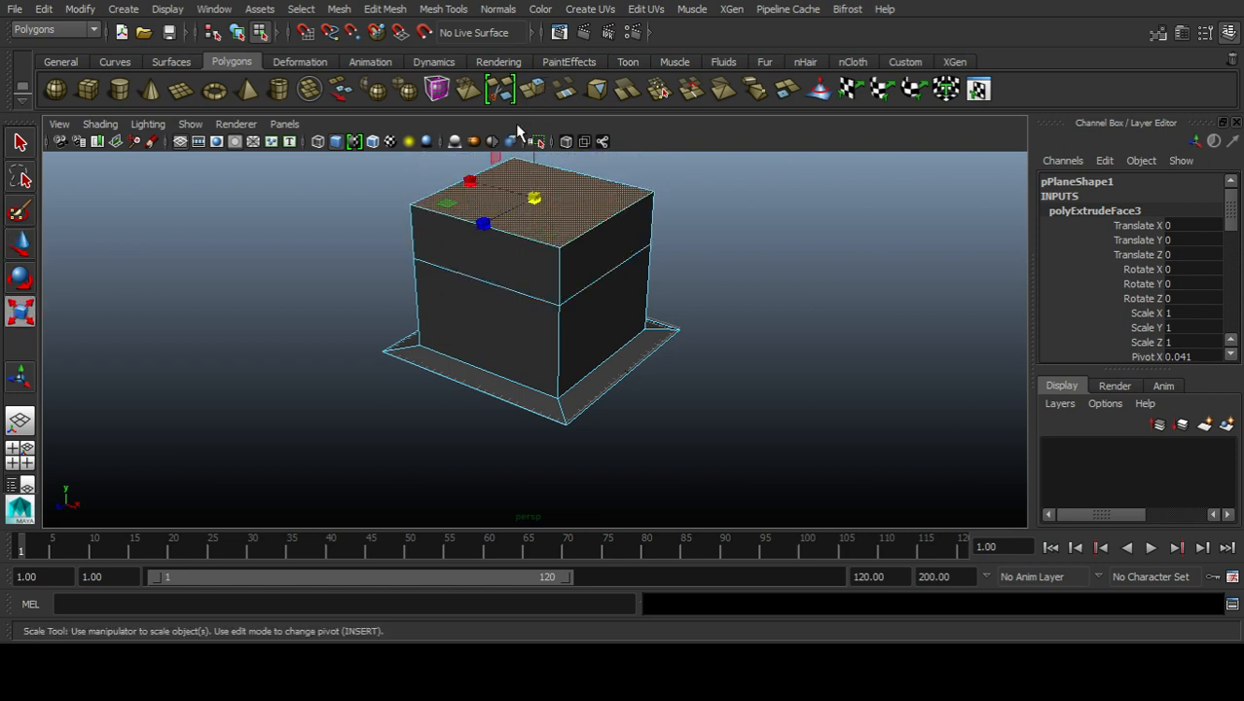
drag(533, 199, 411, 264)
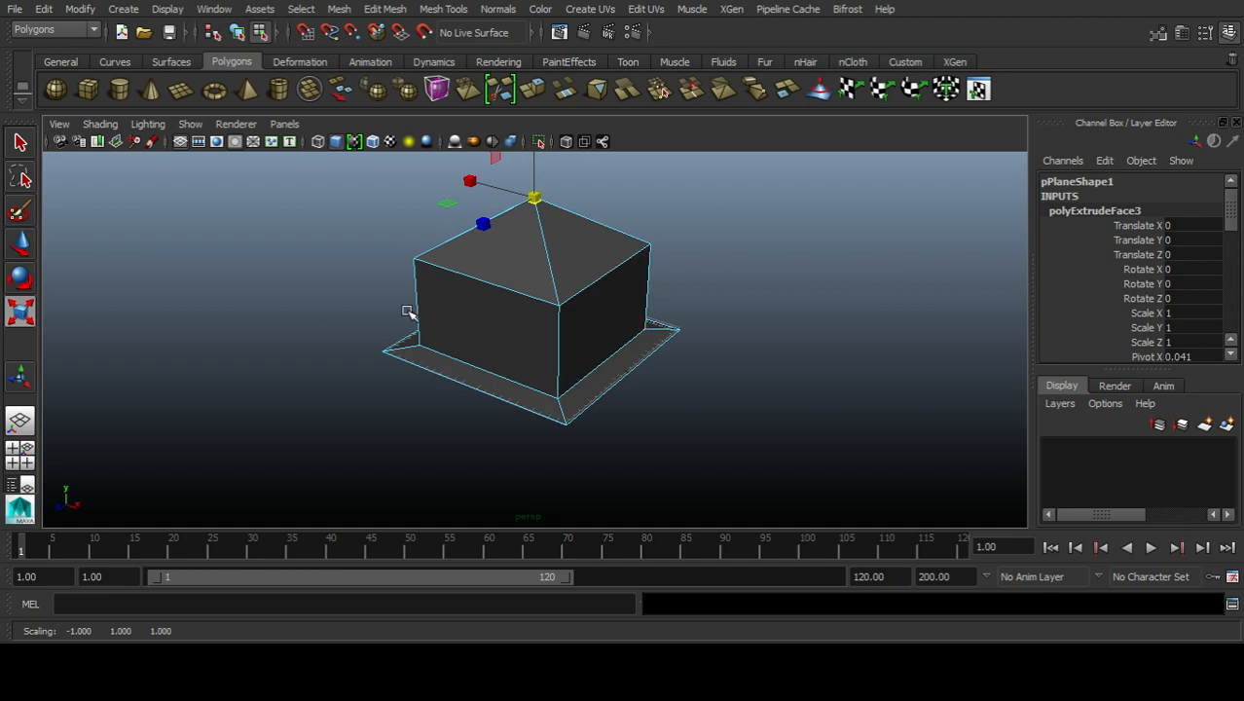
click(300, 269)
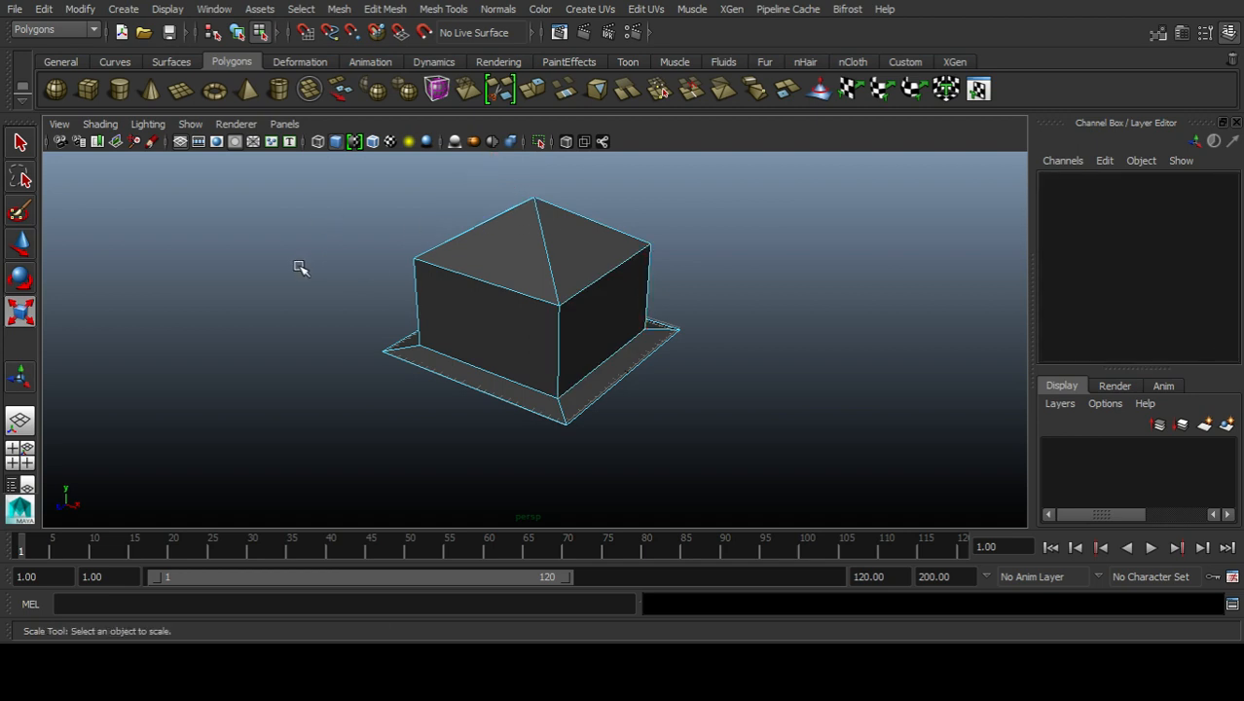
mouse_move(300, 267)
alt+mouse_down()
mouse_move(471, 297)
mouse_move(467, 275)
mouse_move(606, 244)
mouse_move(780, 295)
mouse_move(510, 349)
mouse_move(289, 257)
mouse_move(139, 164)
mouse_move(239, 298)
mouse_move(287, 279)
alt+mouse_up()
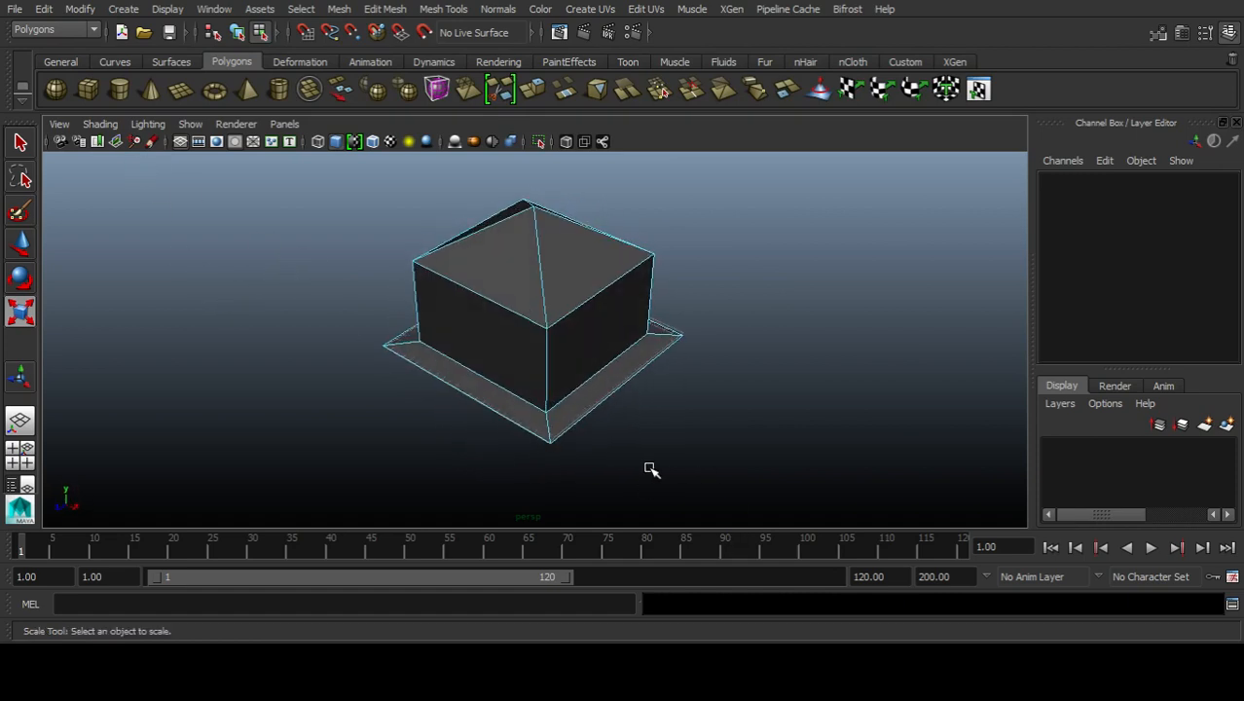
alt+drag(449, 419, 519, 392)
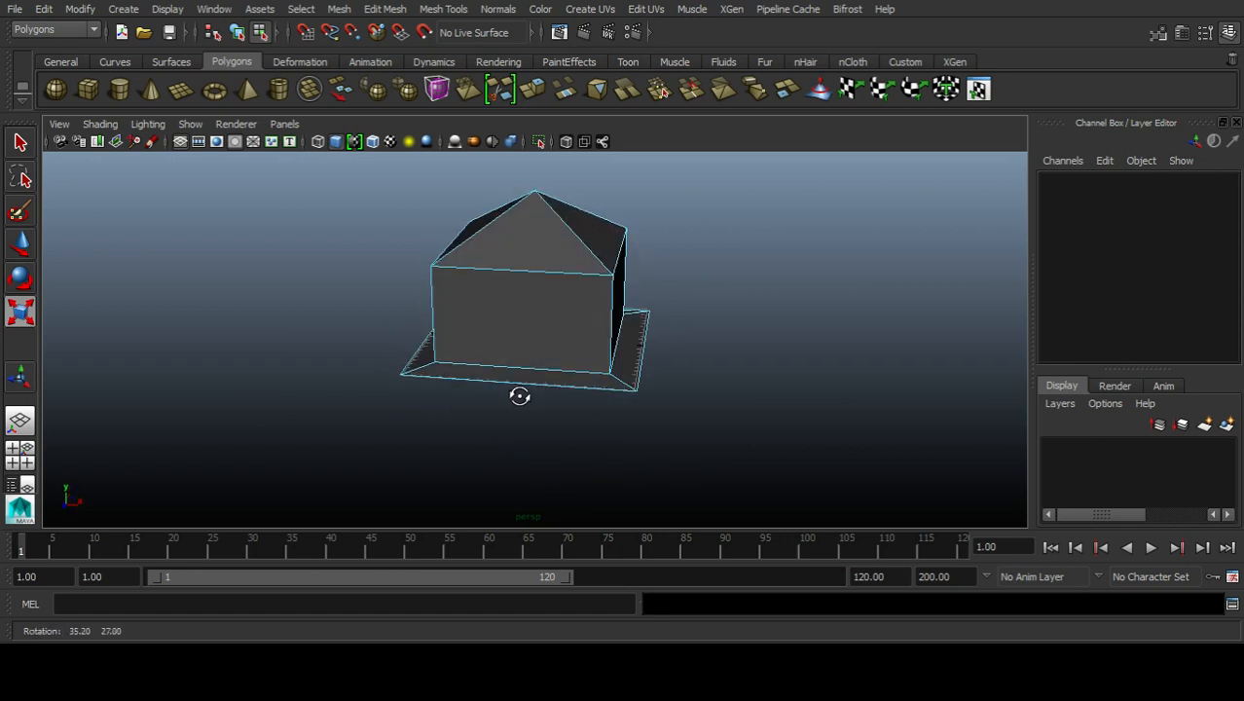
key(r)
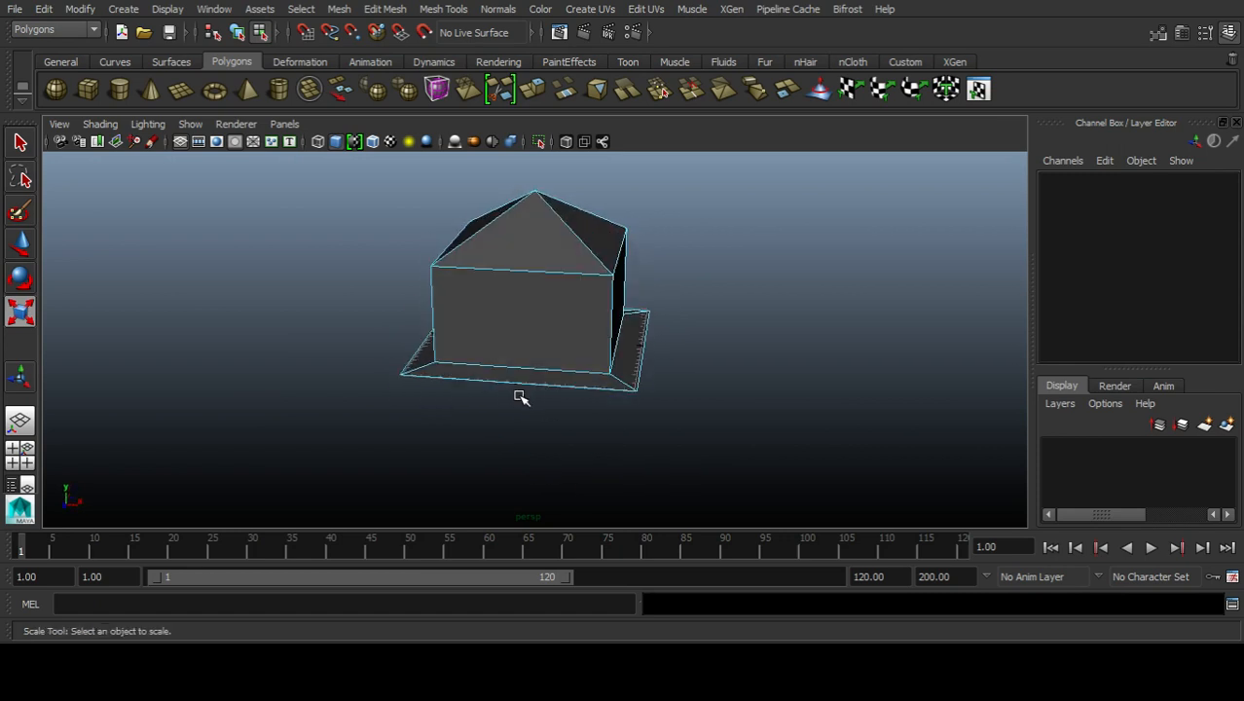
alt+right_drag(519, 394, 415, 487)
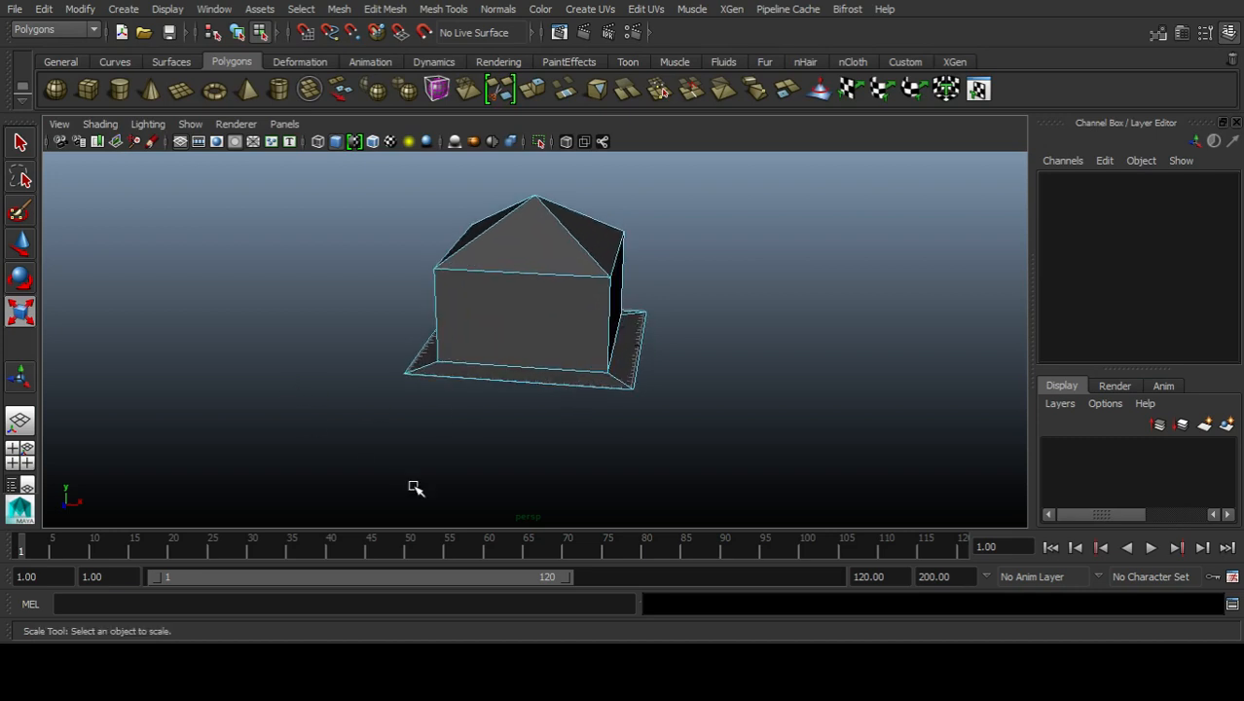